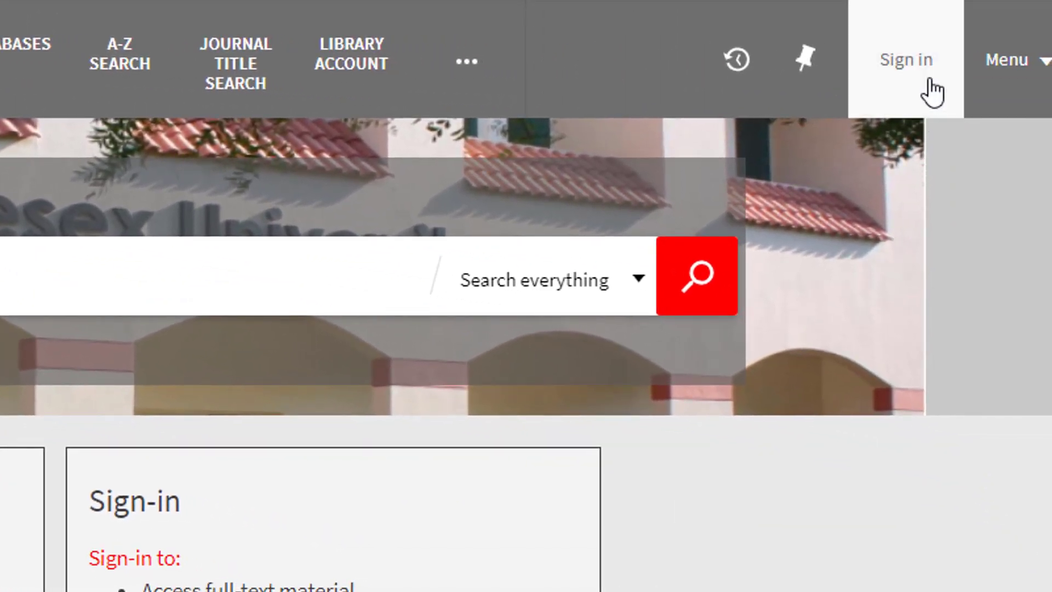
Step: Sign in to the Middlesex University account with the university email and password
left_click(927, 80)
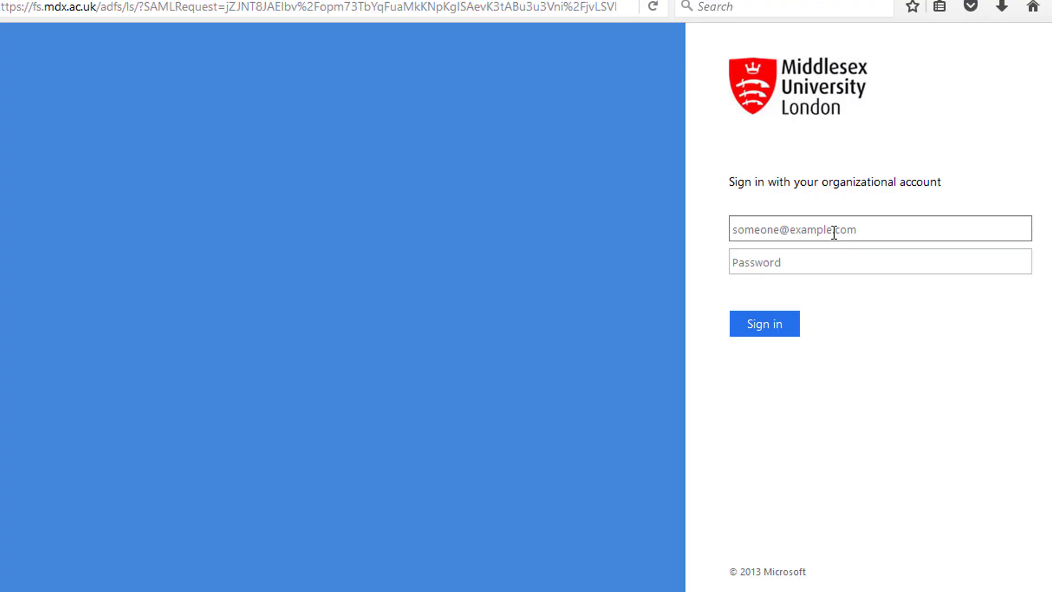
left_click(834, 230)
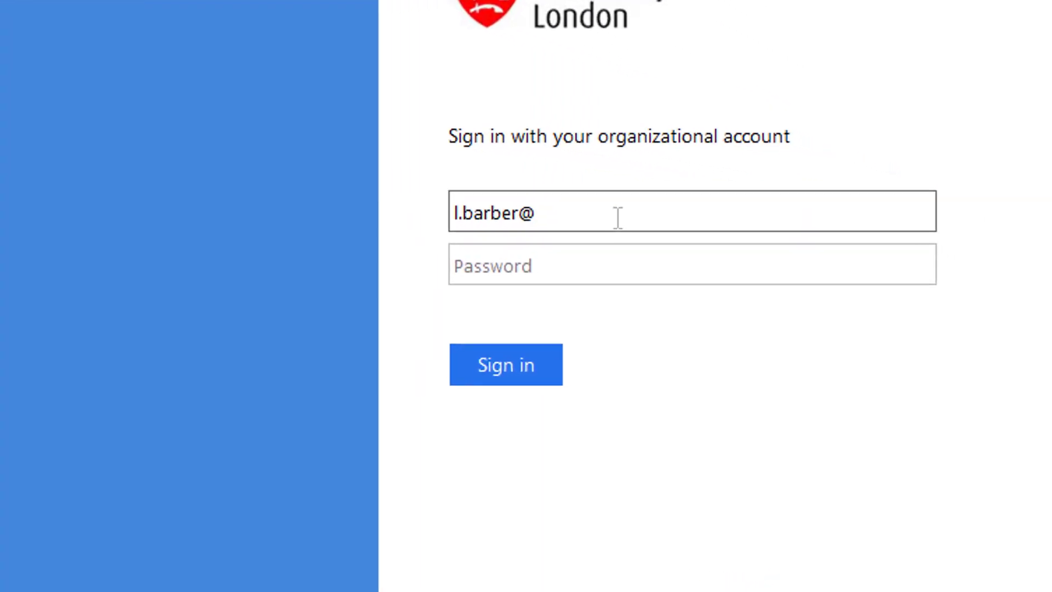
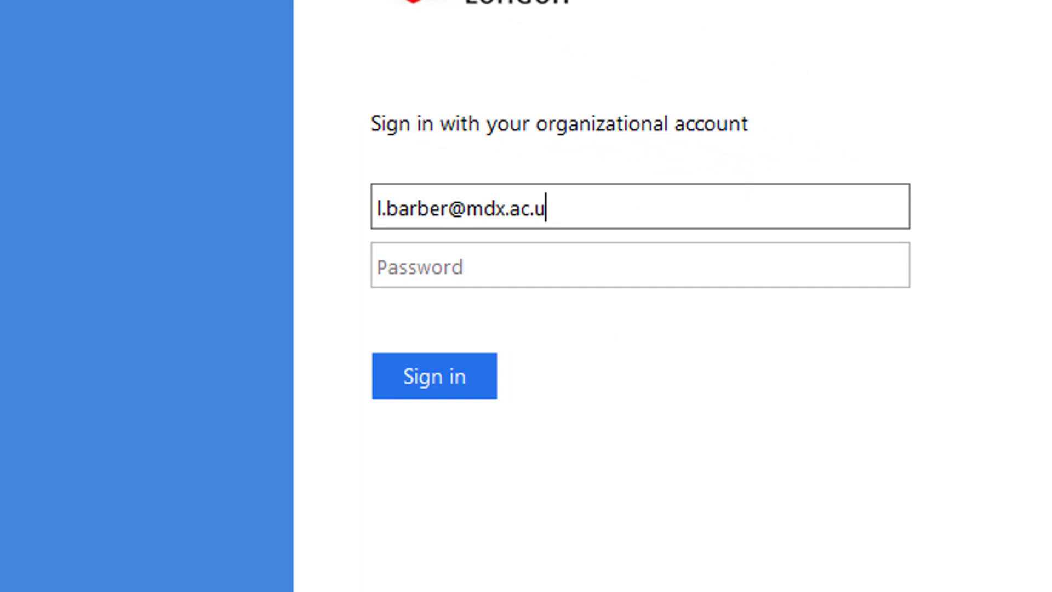
key("Tab")
type("••••••••••")
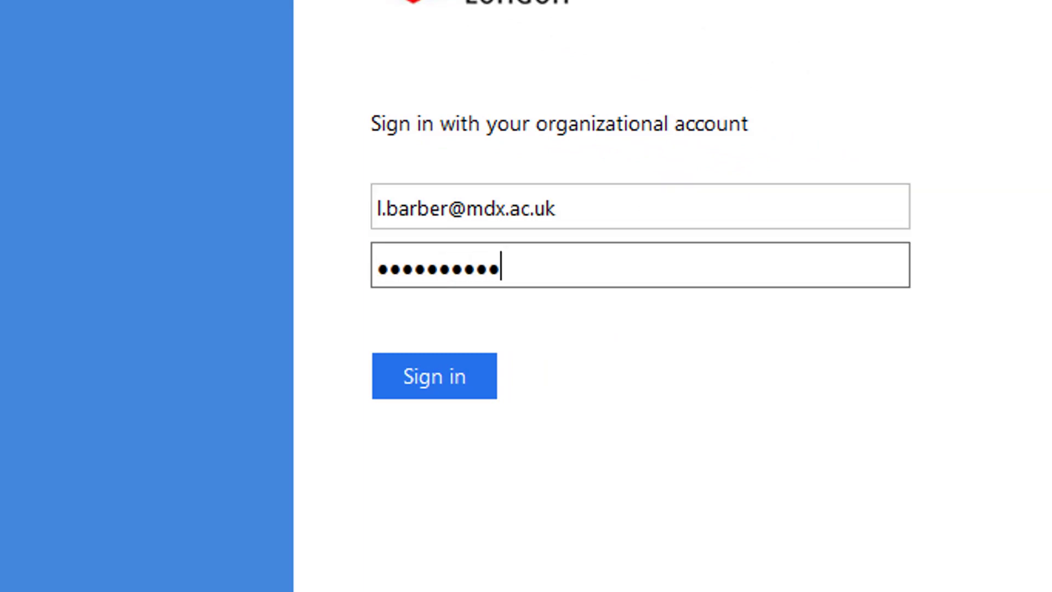
left_click(638, 381)
left_click(422, 382)
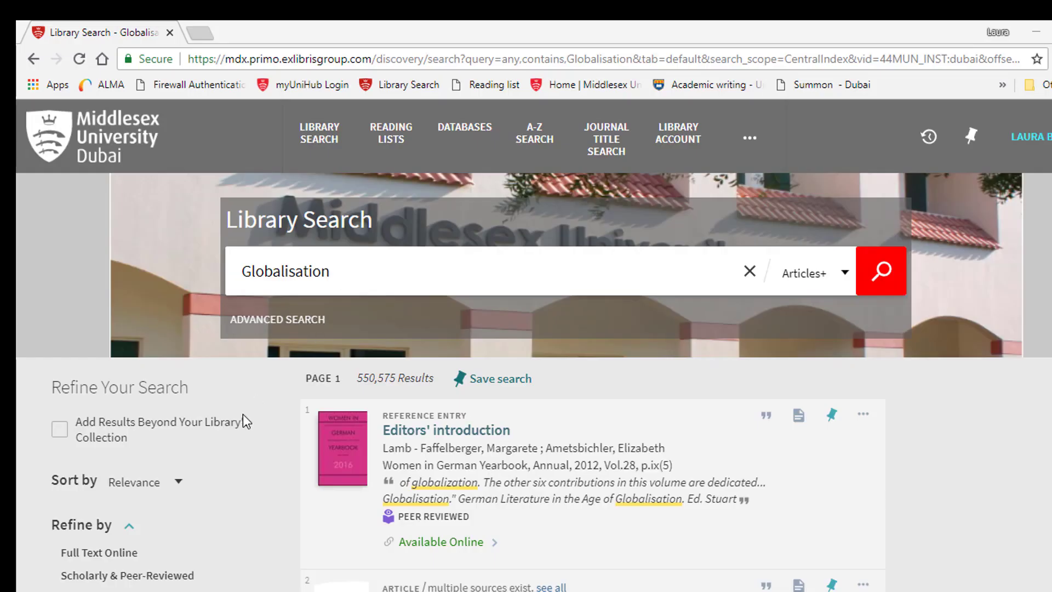
scroll(220, 496, "down", 2)
scroll(220, 495, "down", 2)
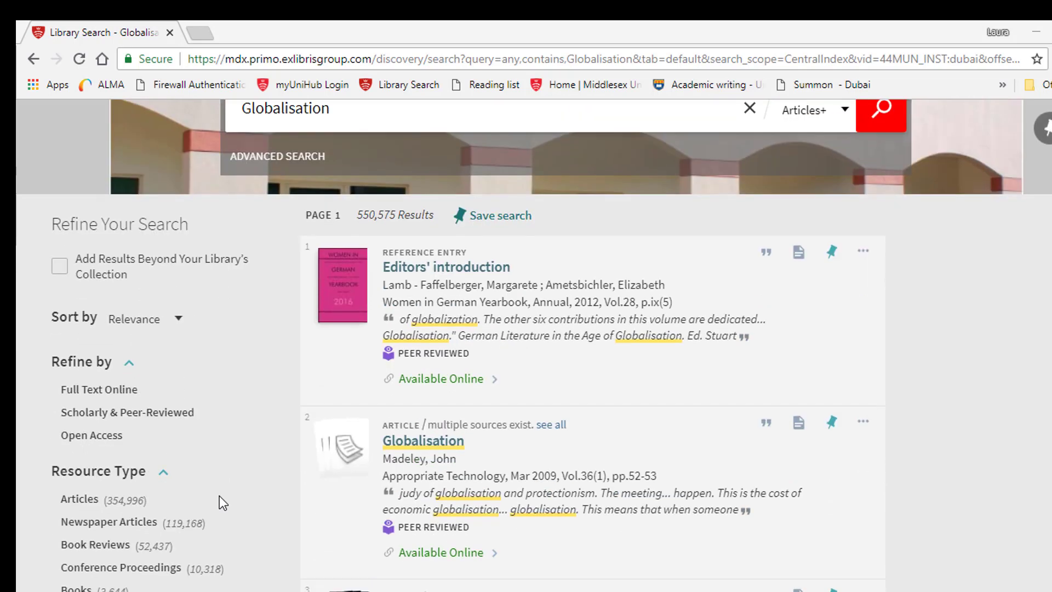
scroll(220, 495, "down", 1)
scroll(220, 495, "down", 1)
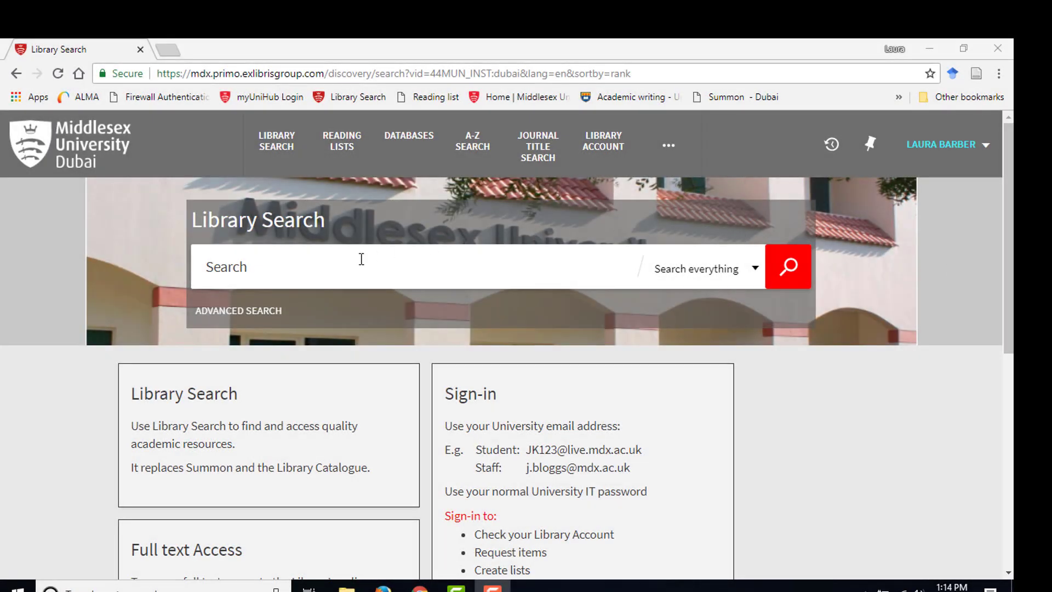
left_click(206, 267)
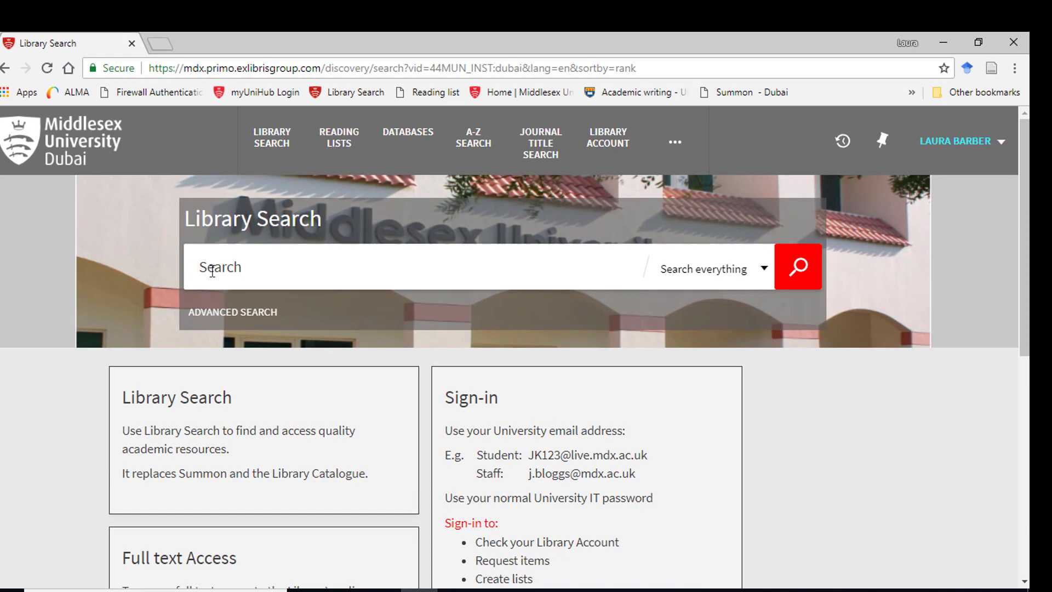
type("Struthers")
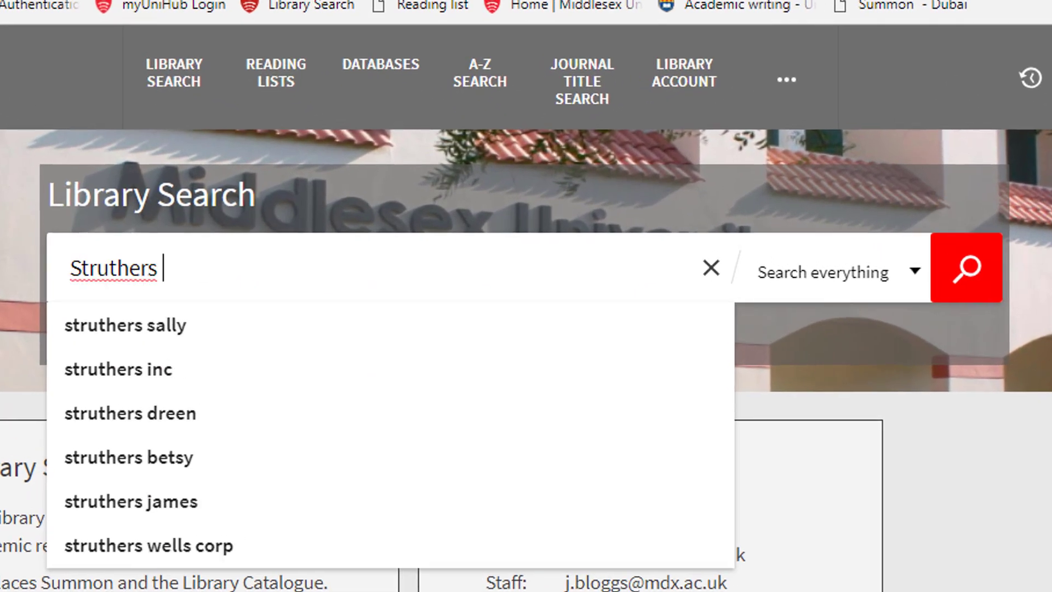
type(" female entre")
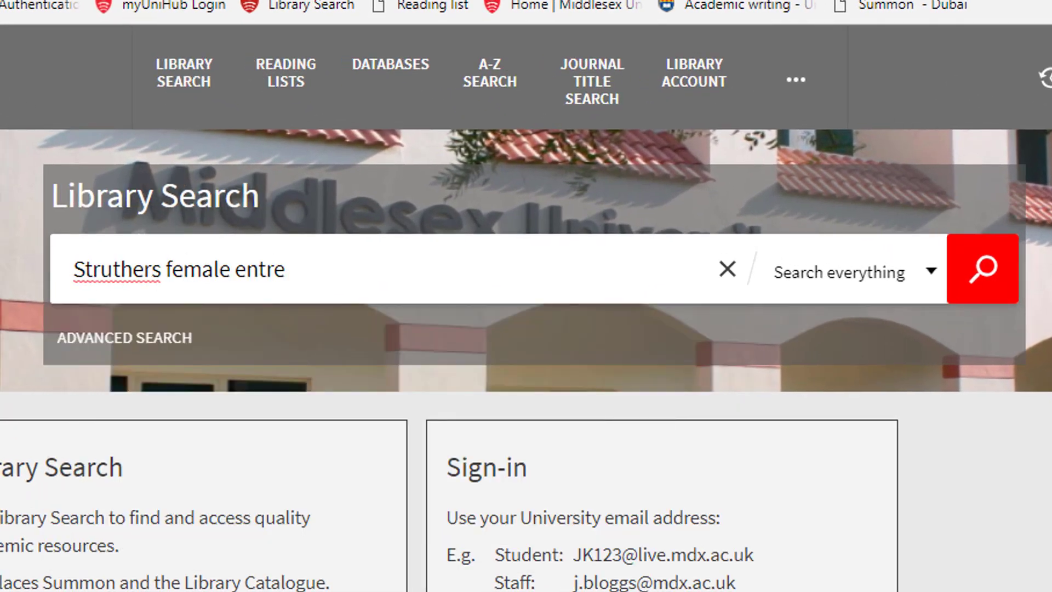
type("preneurship africa")
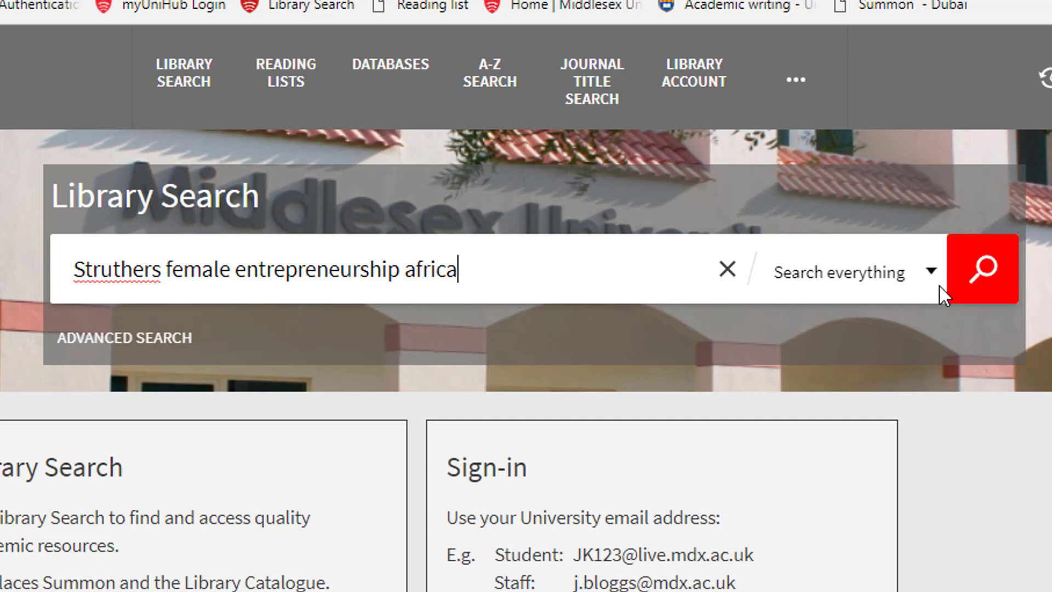
Step: Limit the Struthers female entrepreneurship Africa search to Articles+ and run it
left_click(931, 271)
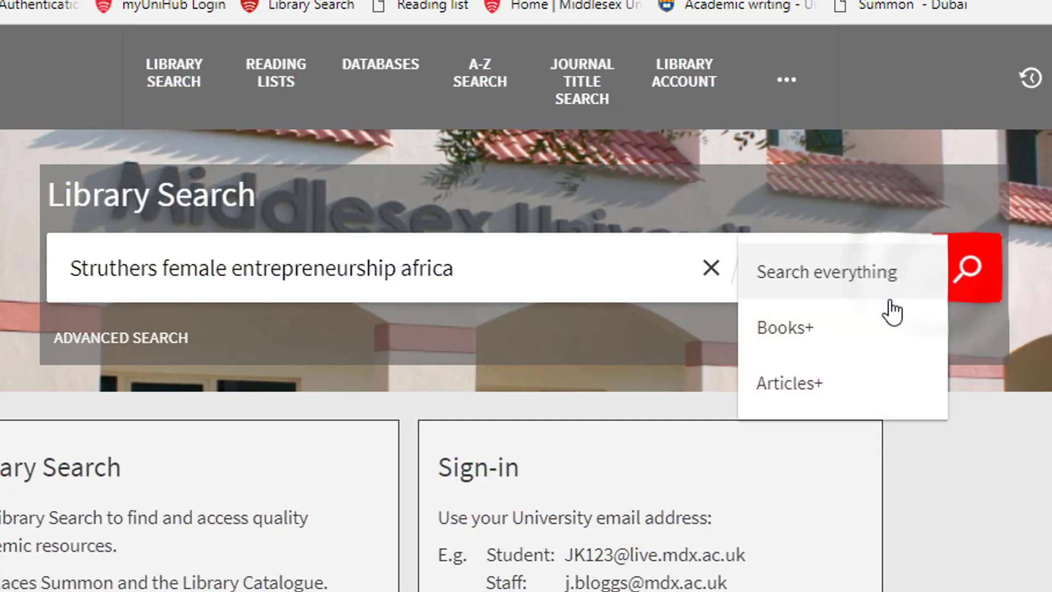
left_click(810, 386)
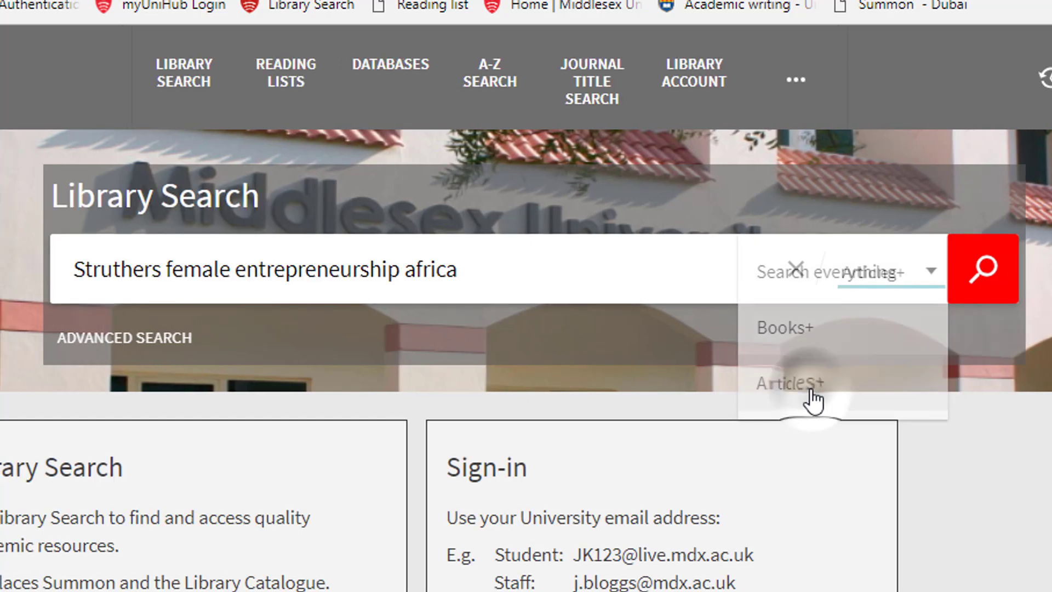
left_click(986, 292)
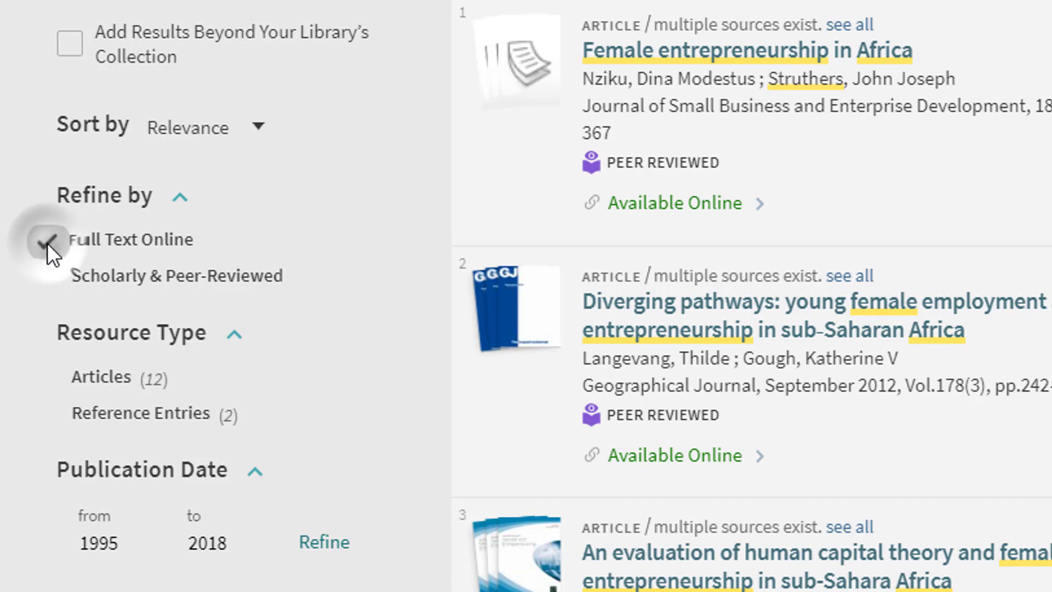
Step: Filter the results to Full Text Online and Articles and apply the filters
left_click(47, 242)
mouse_move(115, 378)
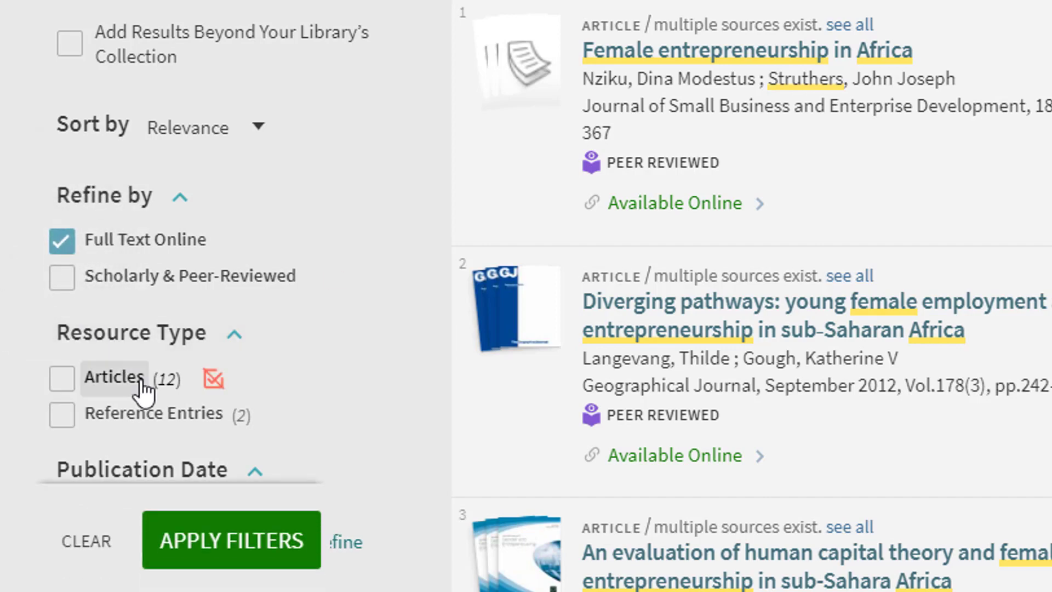
left_click(62, 378)
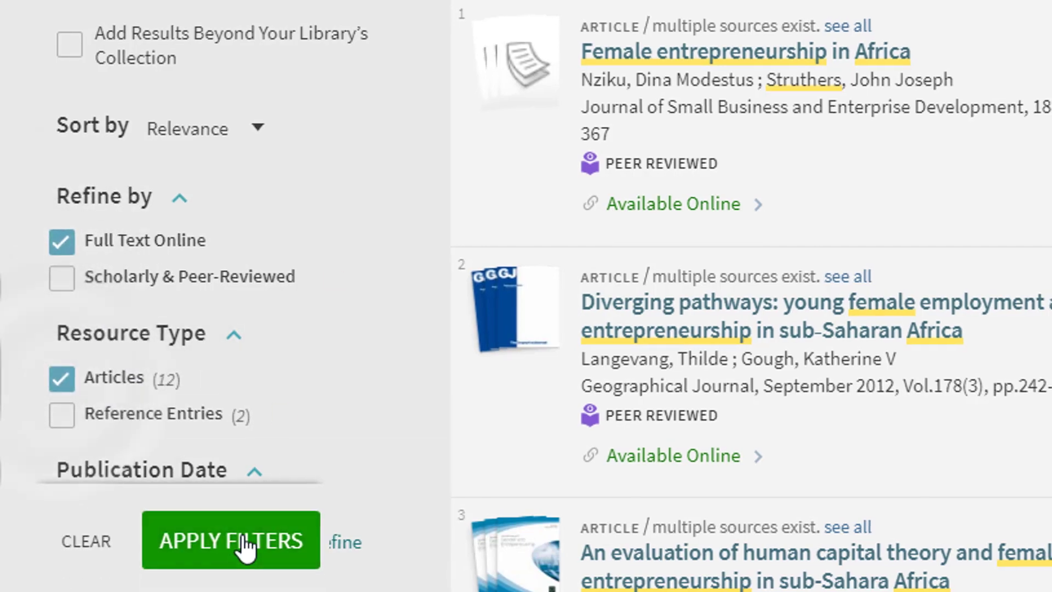
left_click(234, 541)
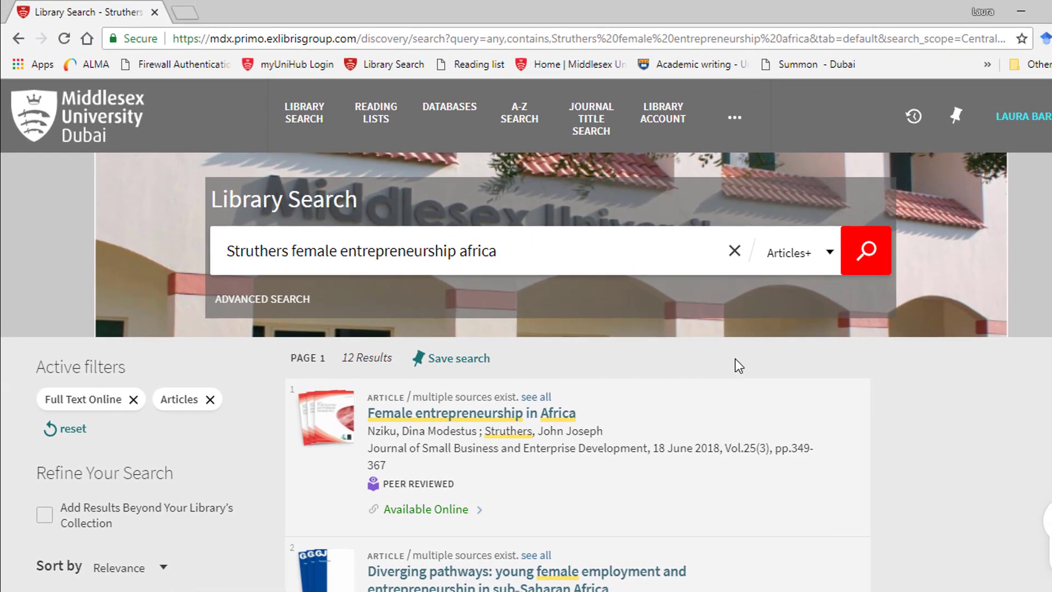
scroll(737, 365, "down", 1)
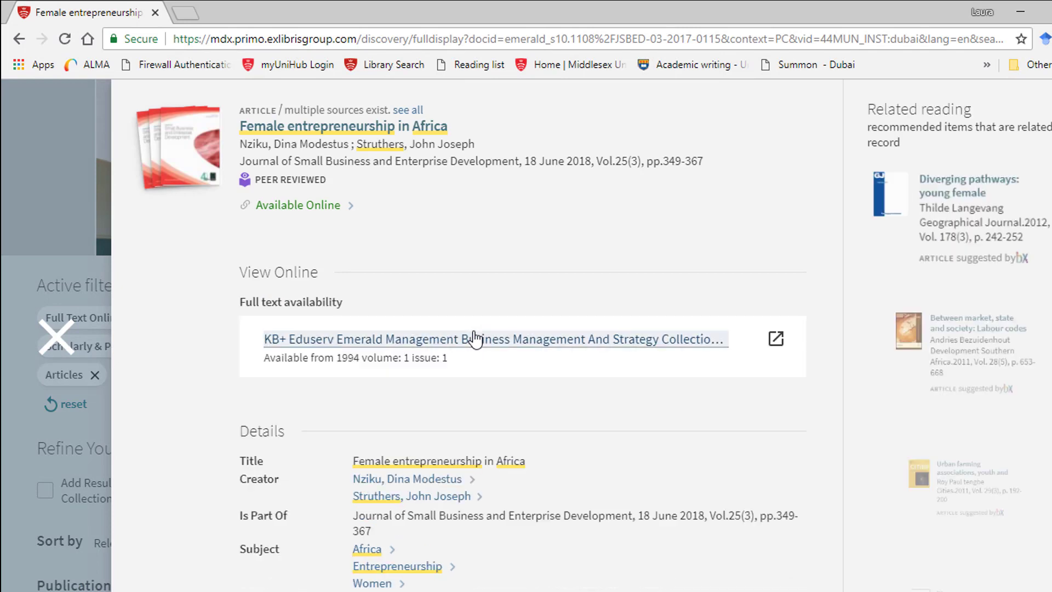
Step: Jump to the full-text access options of the Female entrepreneurship in Africa record
left_click(287, 210)
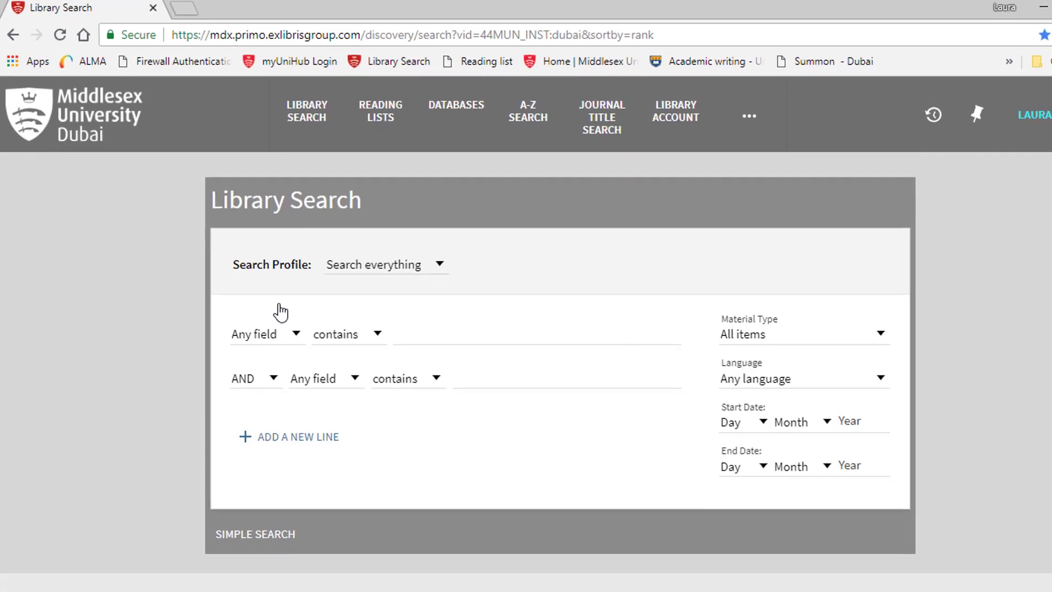
Step: Set the advanced search profile to Articles+ and the first line to Author 'struthers'
left_click(417, 239)
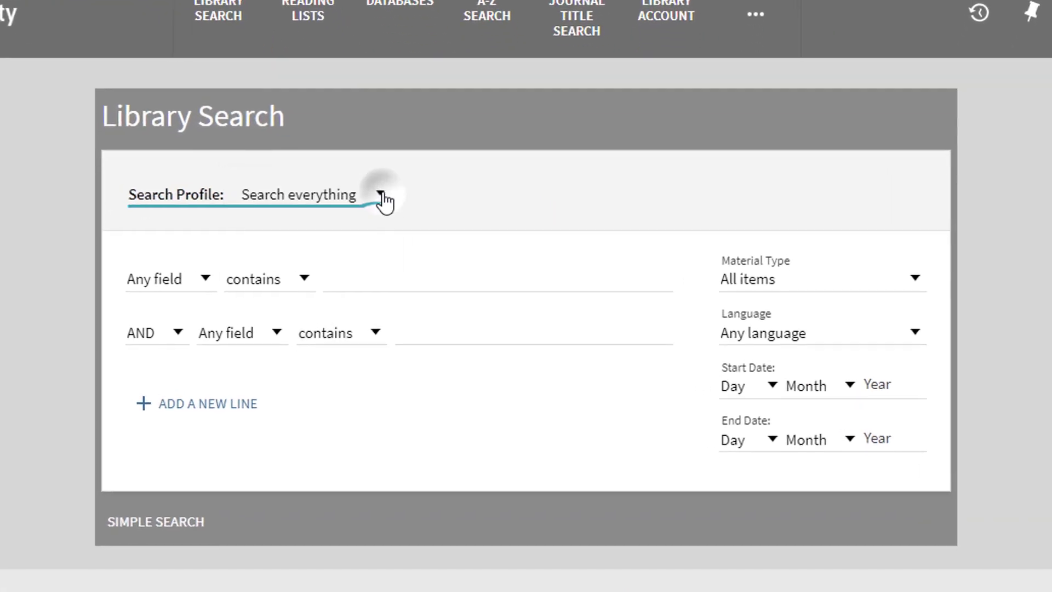
left_click(282, 280)
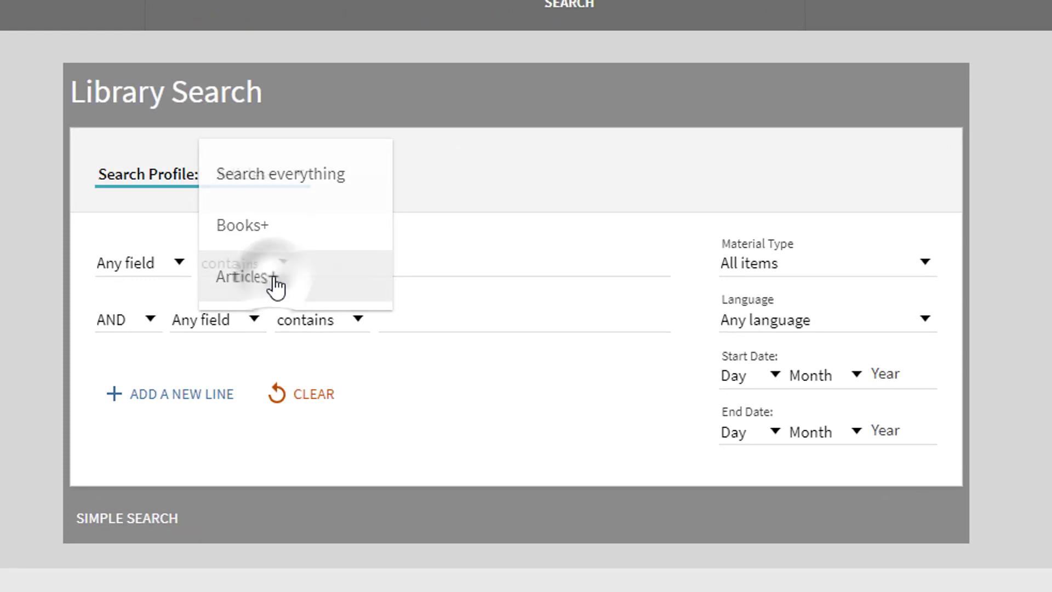
left_click(180, 263)
left_click(148, 369)
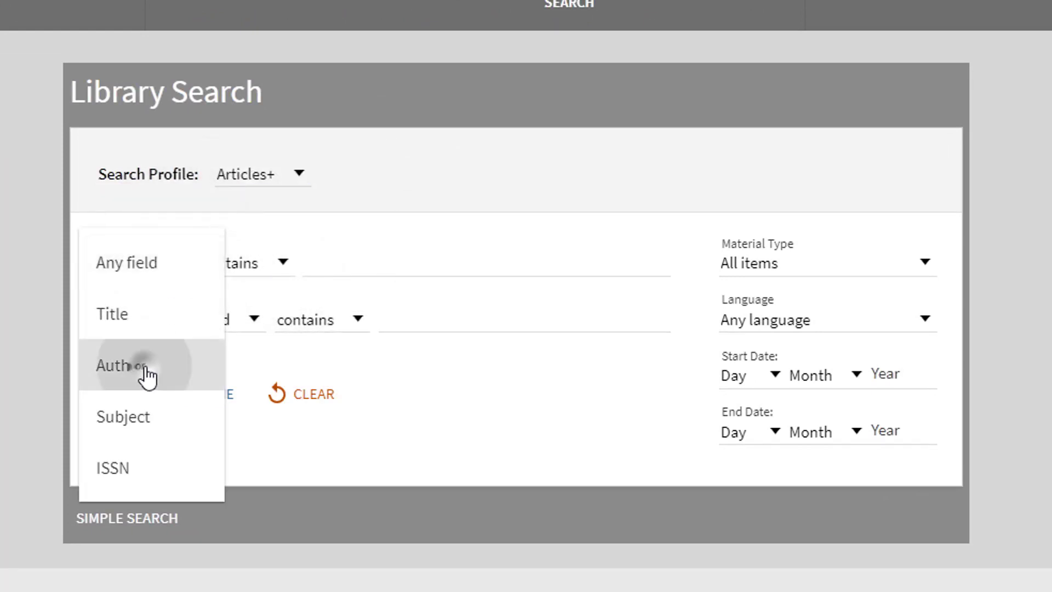
left_click(326, 263)
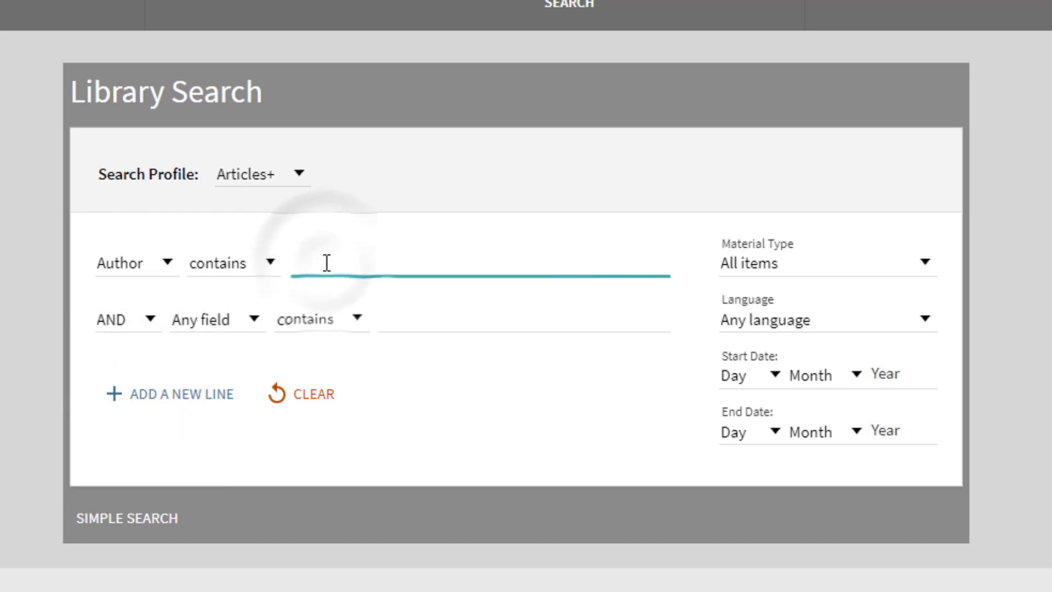
type("struthe")
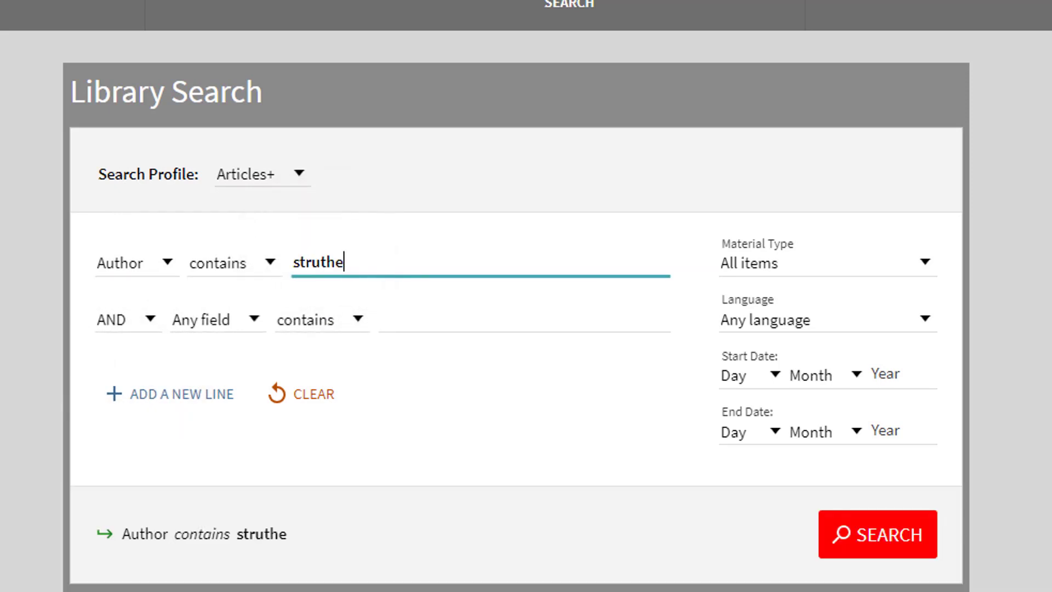
type("rs")
Step: Set the second line to Title 'female entrepreneurship' and run the search
left_click(254, 325)
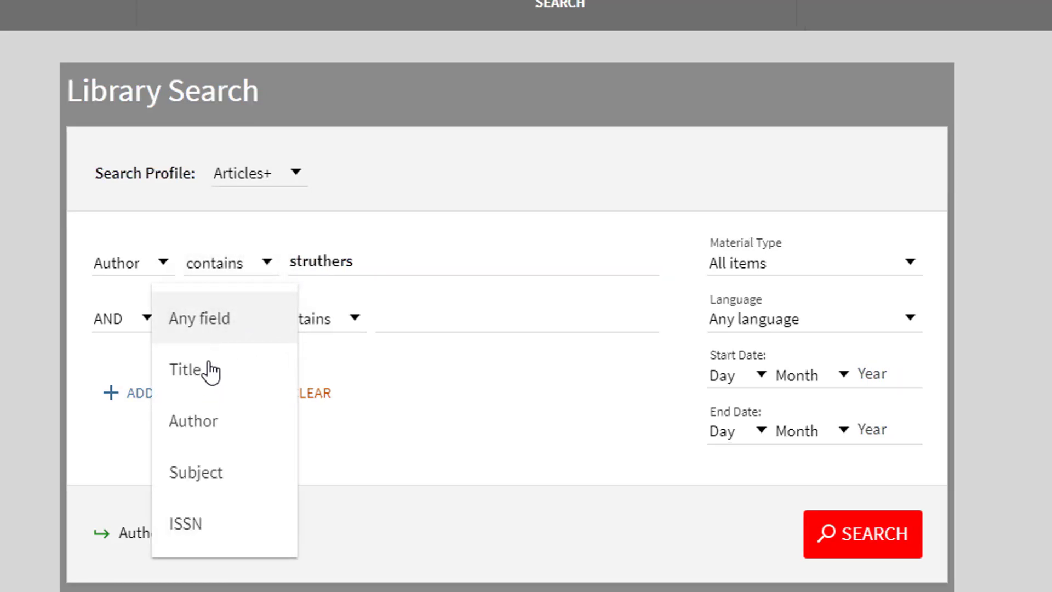
left_click(197, 368)
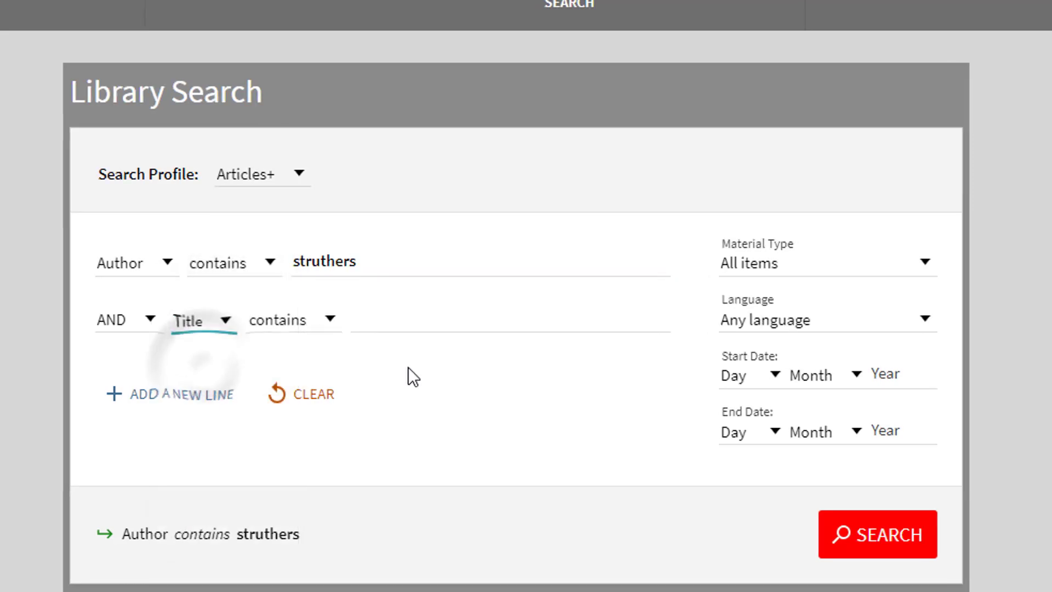
left_click(411, 319)
type("female entrep")
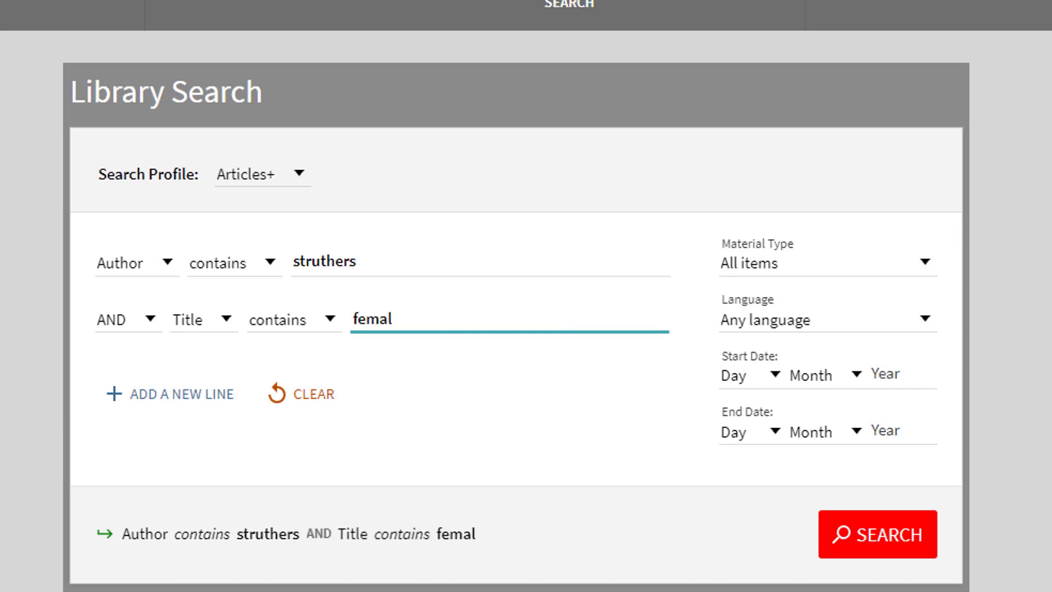
type("reneurship")
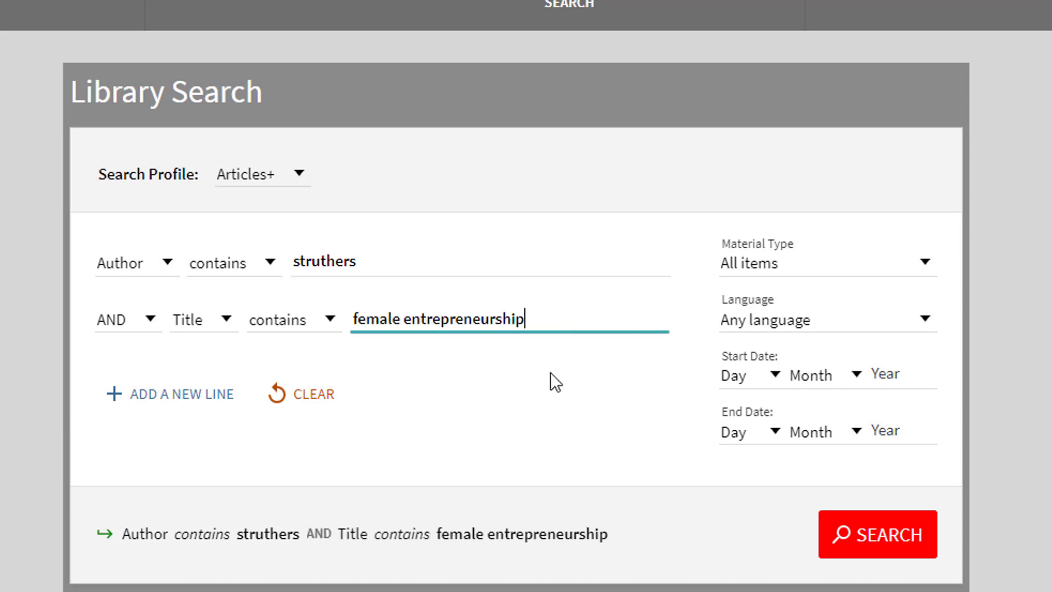
left_click(875, 535)
left_click(875, 536)
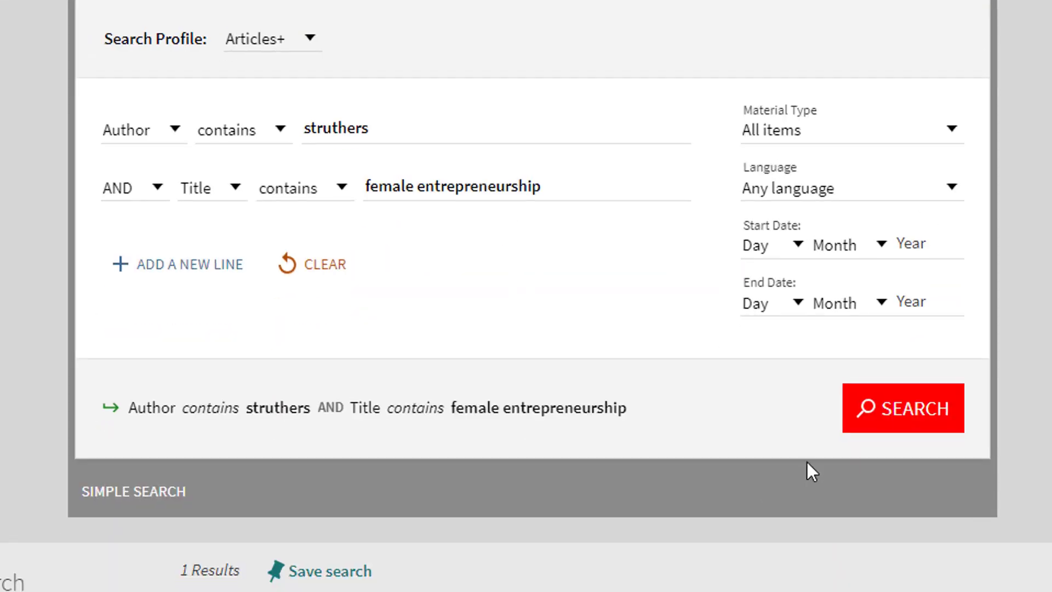
scroll(755, 498, "down", 3)
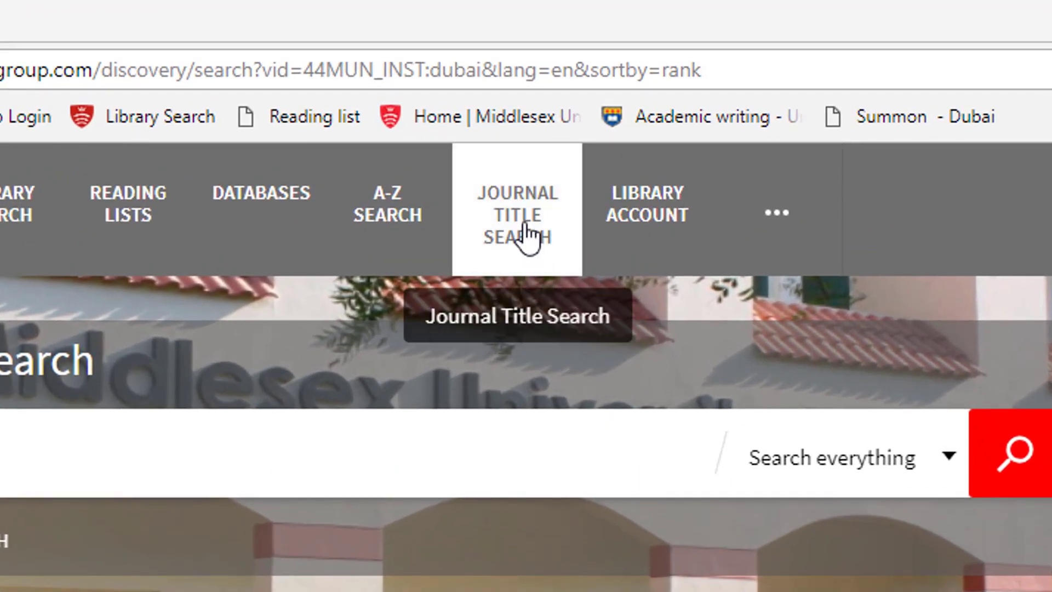
Step: Switch from the article result to the Journal Title Search page
left_click(526, 234)
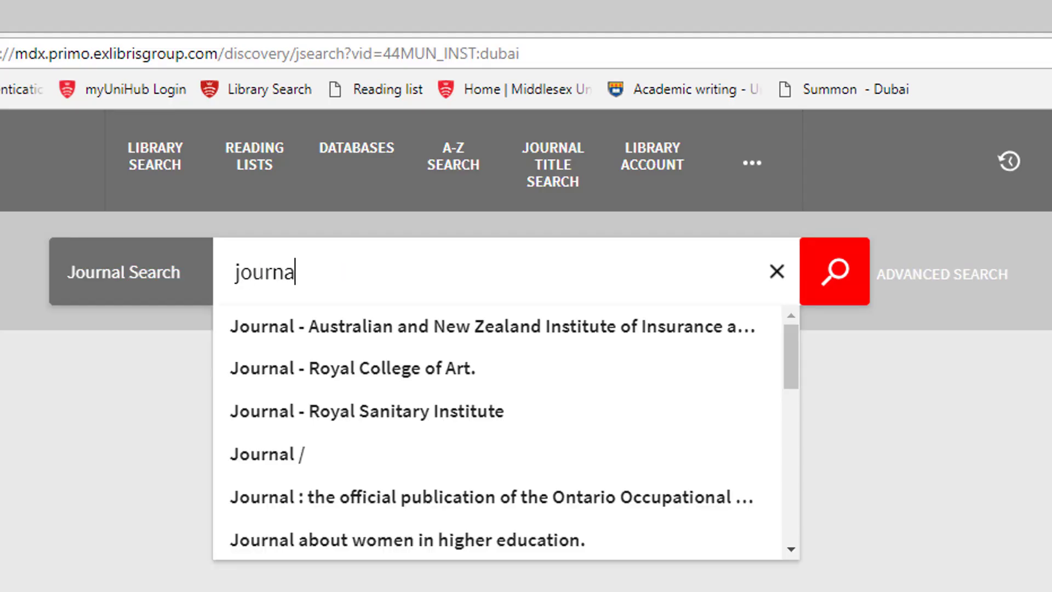
type("l of small busi")
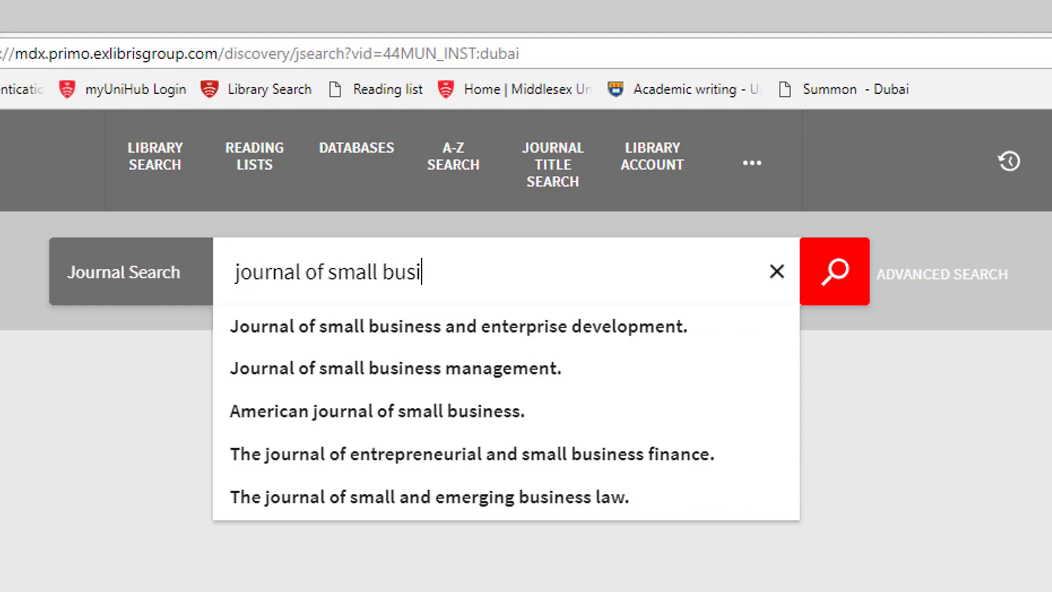
type("ness and enterprise development")
Step: Open the Journal of small business and enterprise development record's KB+ Eduserv Emerald link
left_click(831, 271)
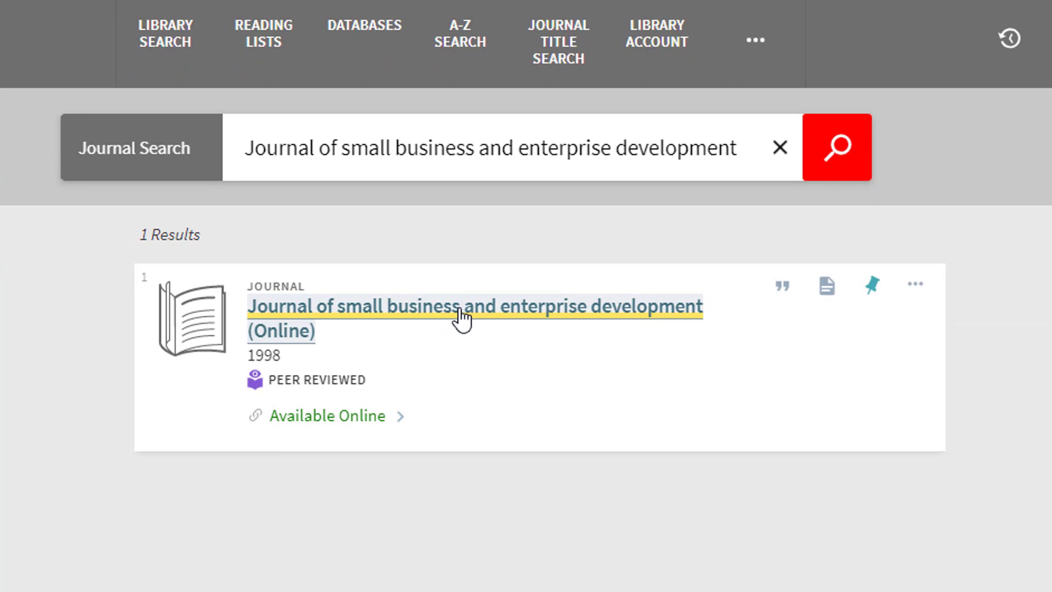
left_click(461, 317)
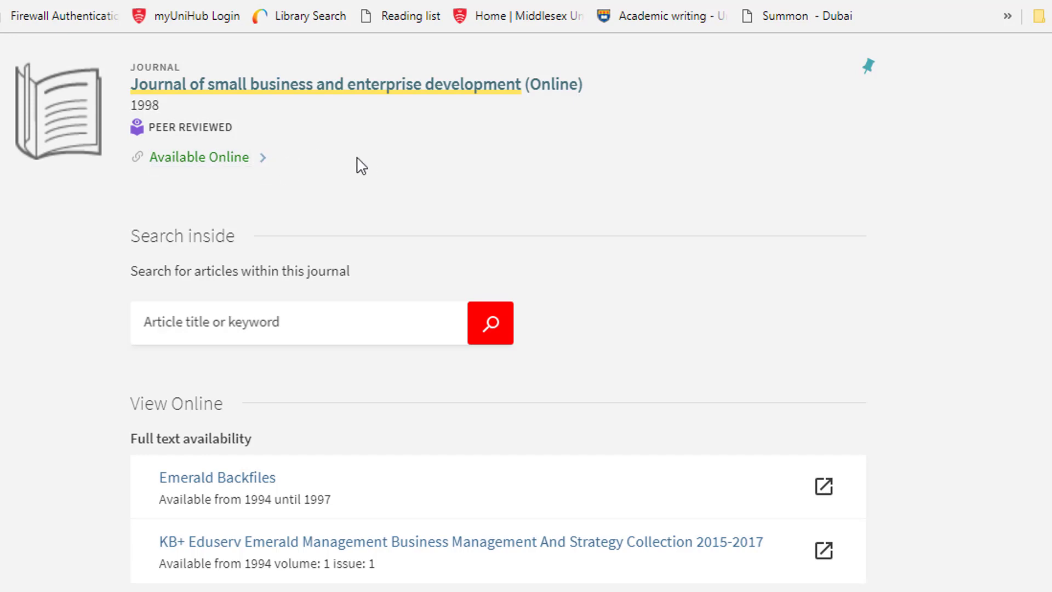
left_click(183, 159)
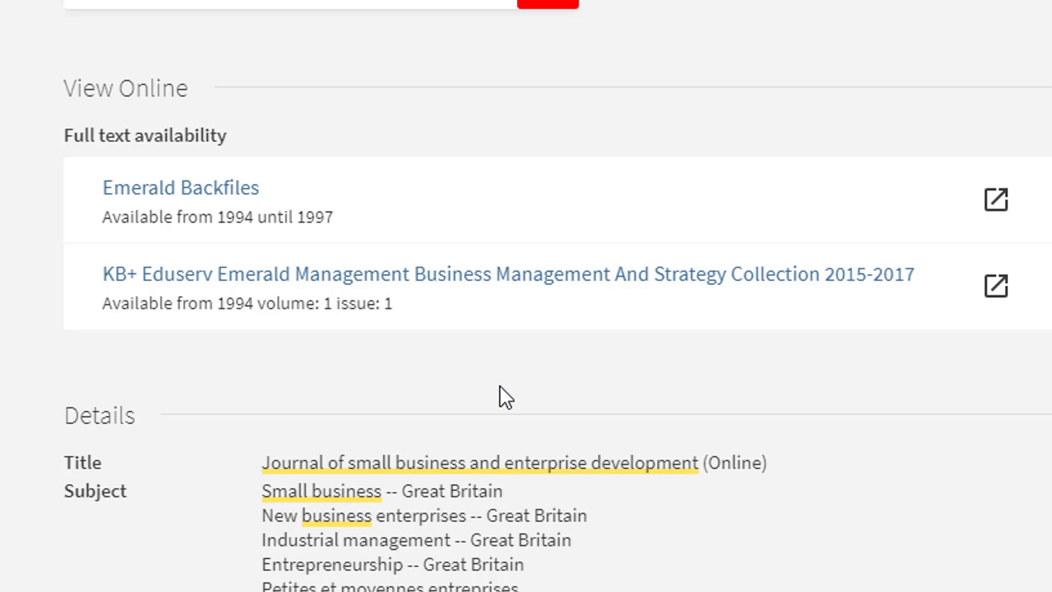
left_click(515, 283)
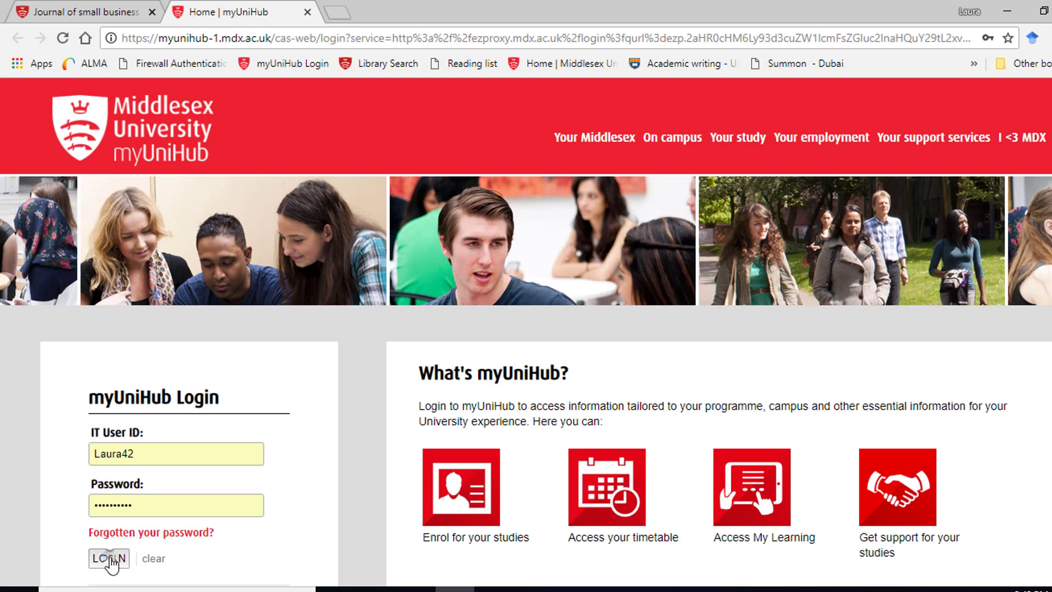
Step: Log in to myUniHub with the pre-filled user ID and password
left_click(109, 559)
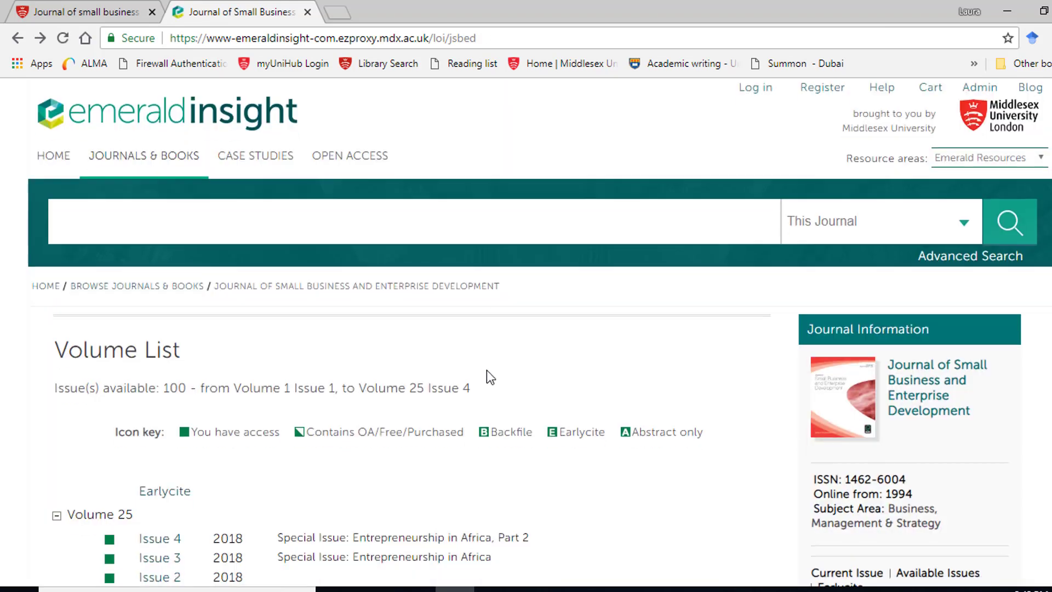
scroll(487, 375, "down", 5)
scroll(487, 374, "up", 1)
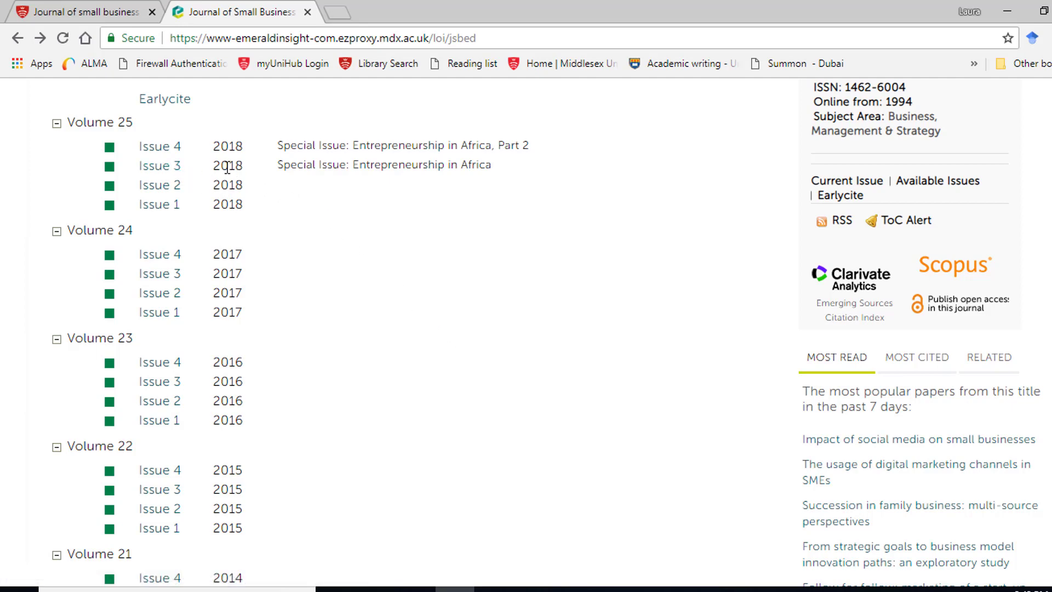
Step: Open Volume 25 Issue 3, then its Female entrepreneurship in Africa article
left_click(165, 166)
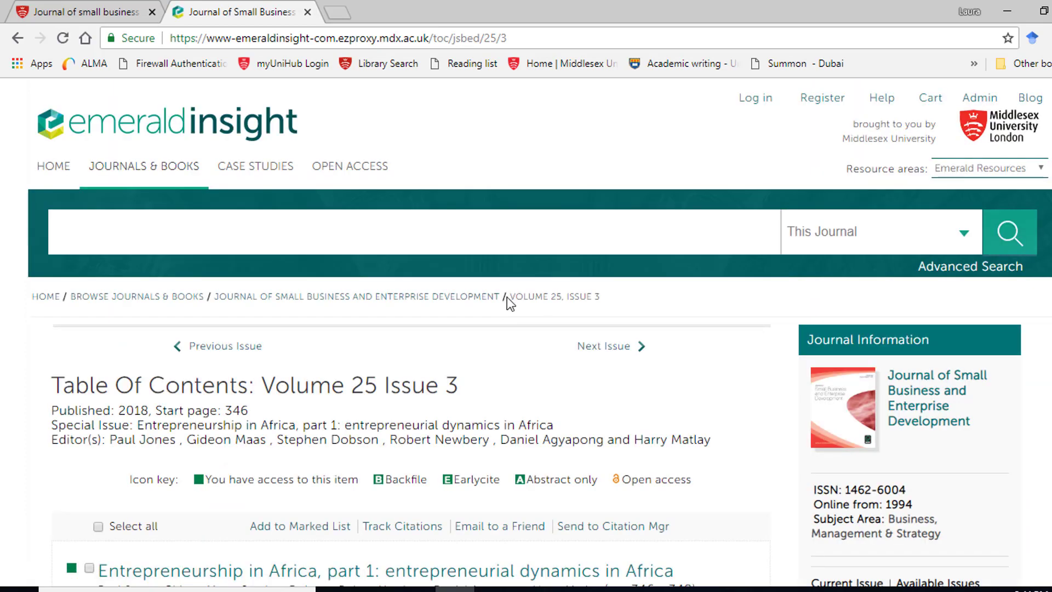
scroll(531, 383, "down", 6)
scroll(526, 378, "down", 1)
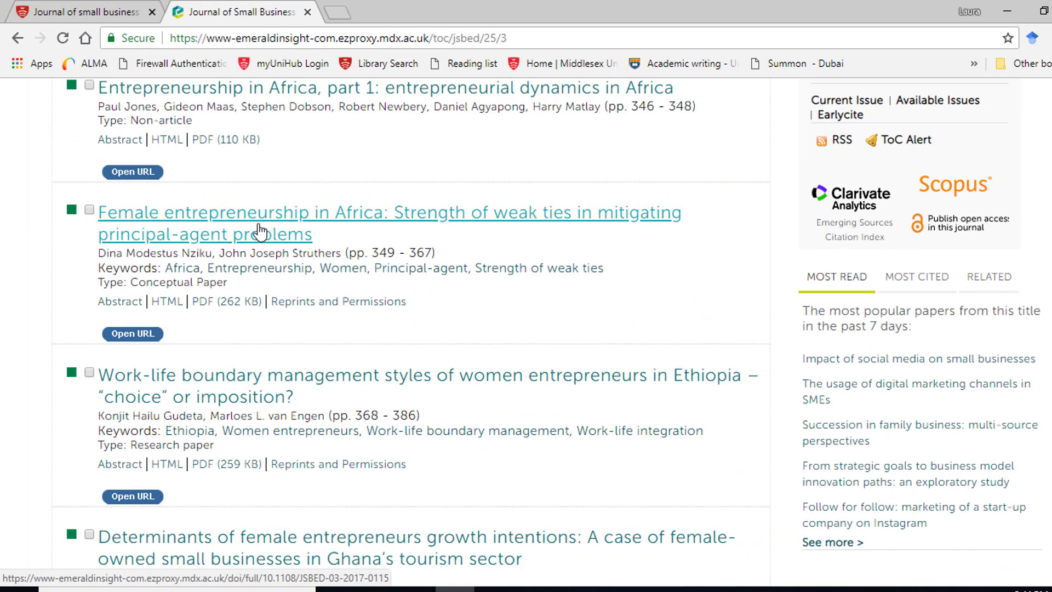
left_click(260, 234)
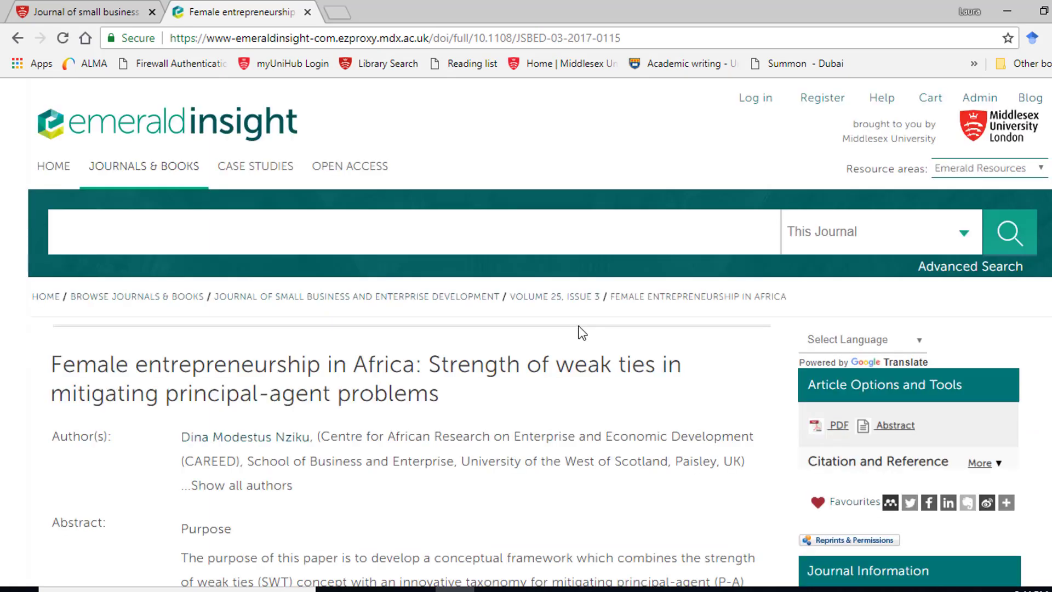
scroll(577, 332, "down", 3)
scroll(578, 331, "down", 2)
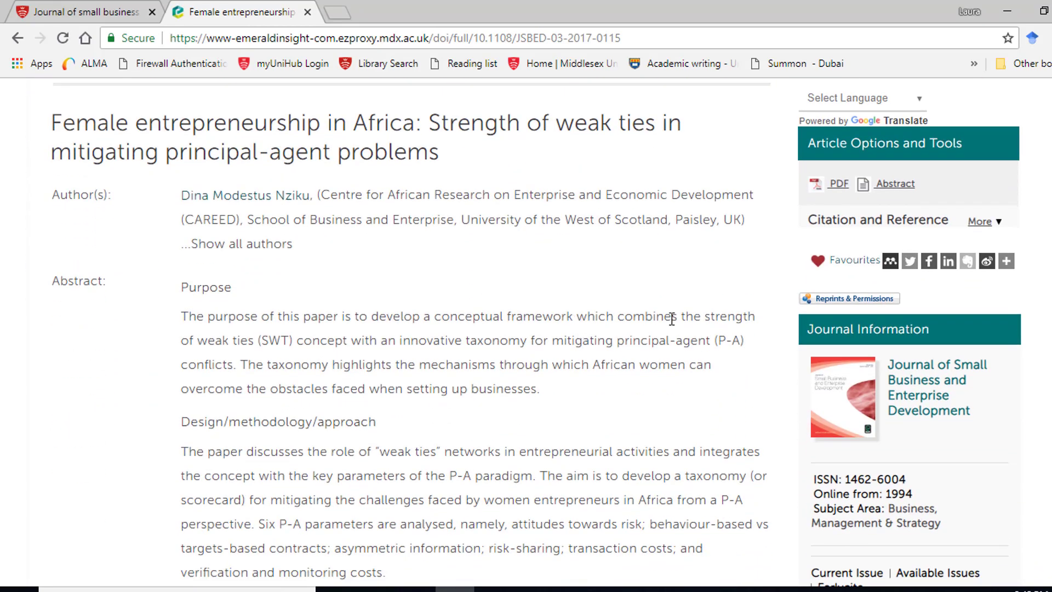